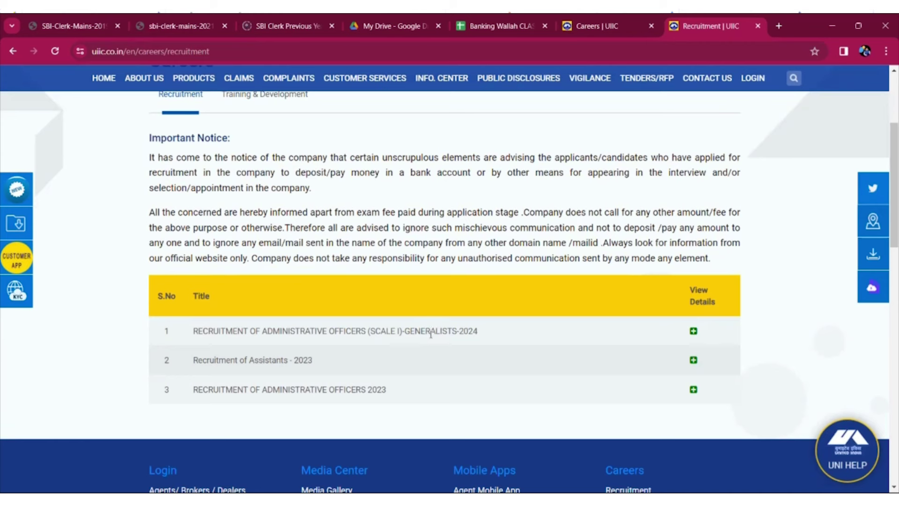
- Open the online application for the 2024 Administrative Officers recruitment from the UIIC site
{"action": "left_click", "coordinate": [693, 331]}
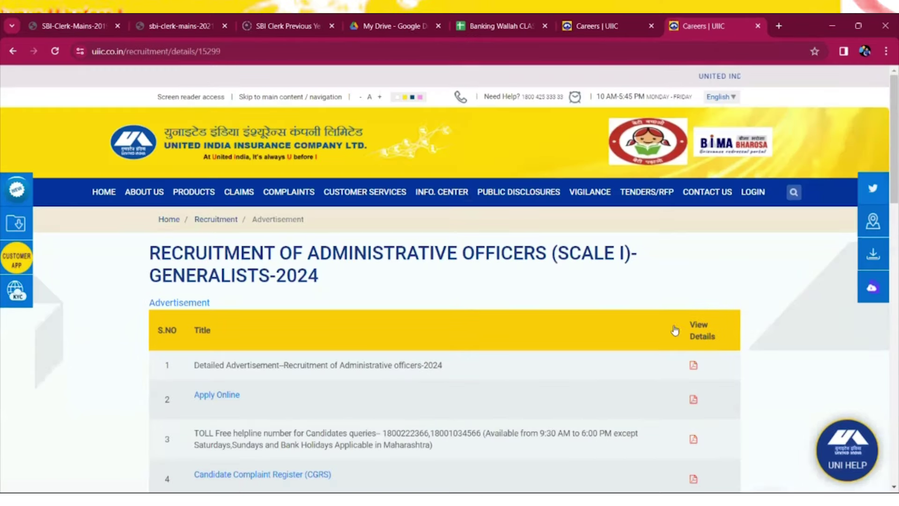
{"action": "scroll", "coordinate": [512, 365], "scroll_direction": "down", "scroll_amount": 1}
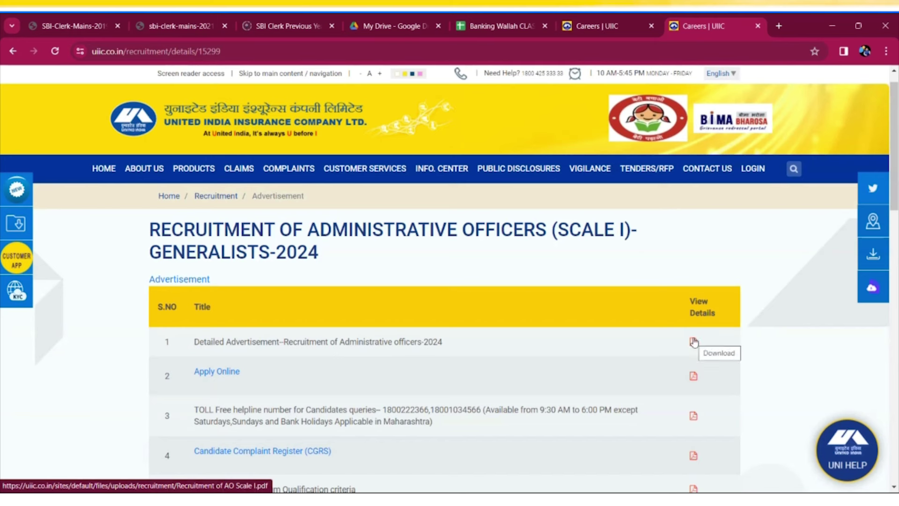
{"action": "left_click", "coordinate": [209, 373]}
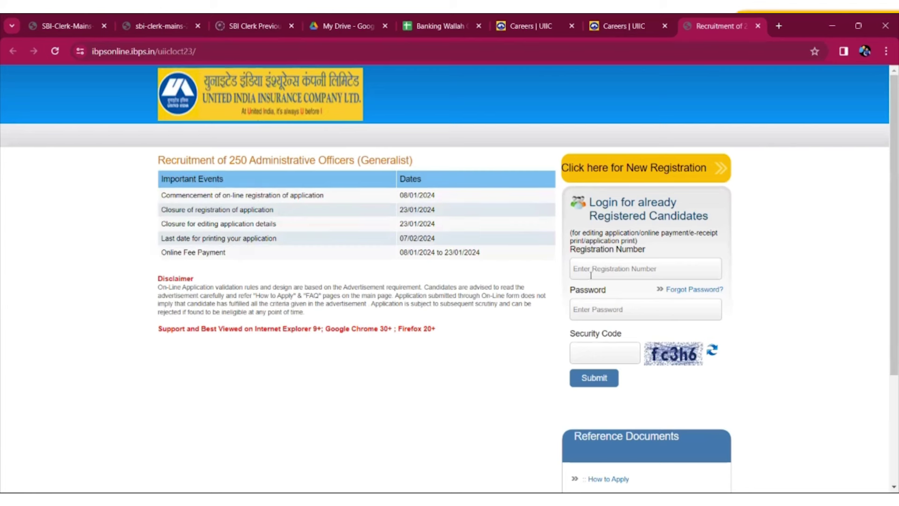
- Start a new registration and enter the candidate's first name with its confirmation
{"action": "left_click", "coordinate": [605, 172]}
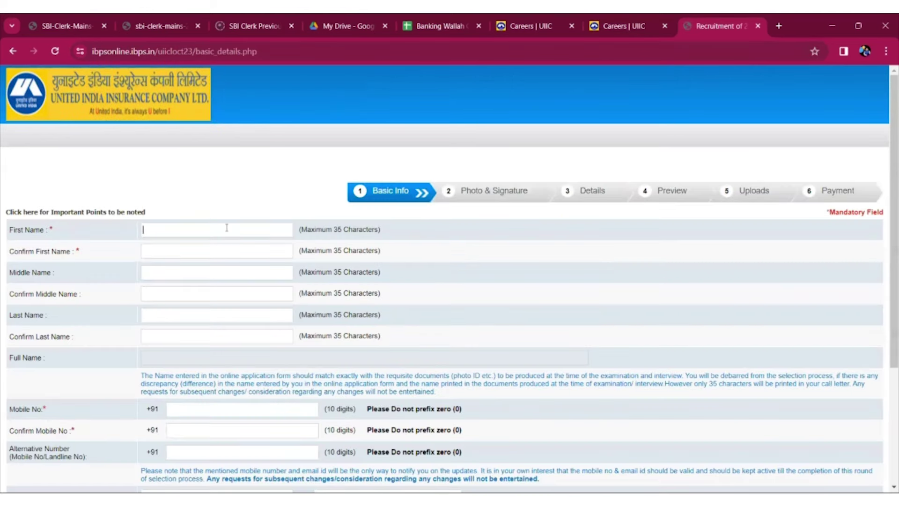
{"action": "key", "text": "Tab"}
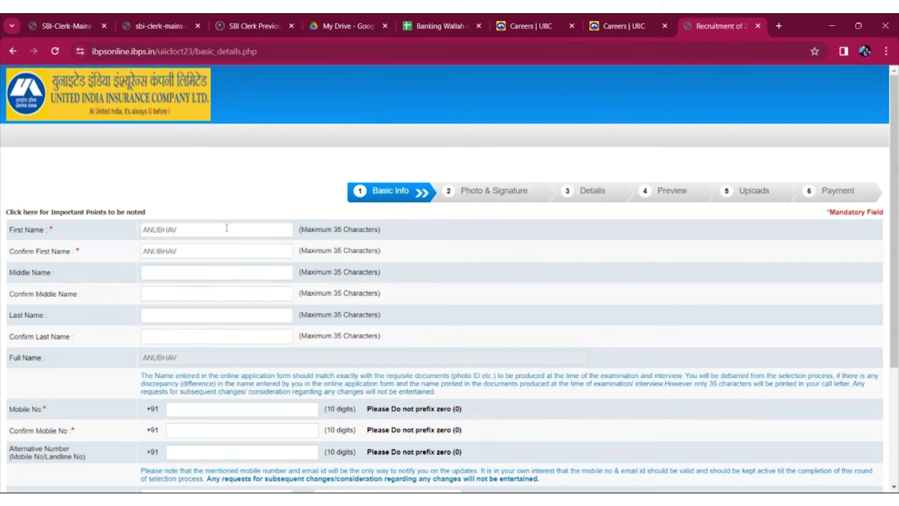
{"action": "key", "text": "Tab"}
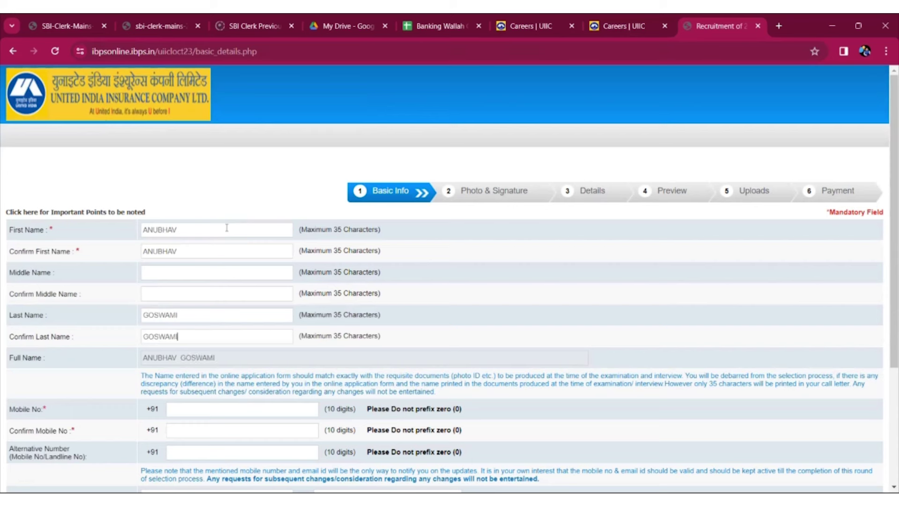
- Enter the candidate's last name, mobile number with confirmation, and an alternative number
{"action": "type", "text": "9111111111"}
{"action": "left_click", "coordinate": [235, 431]}
{"action": "type", "text": "9111111111"}
{"action": "left_click", "coordinate": [215, 452]}
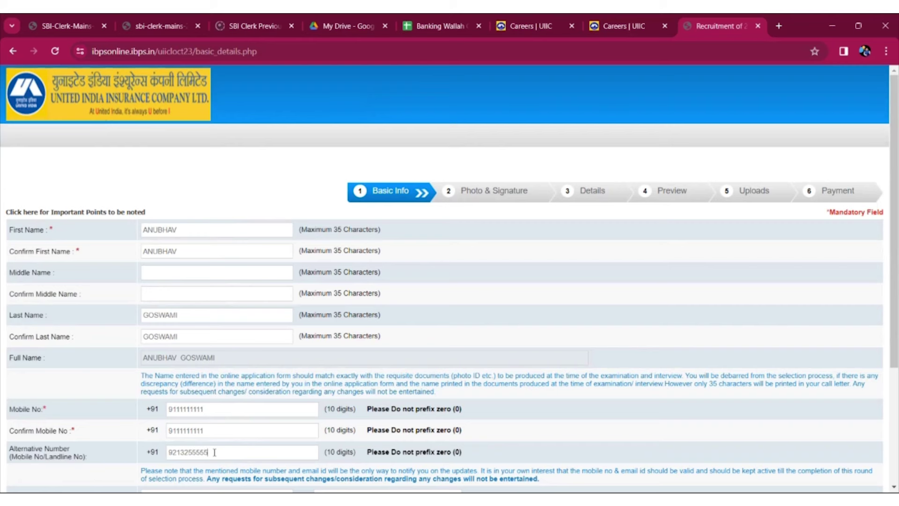
{"action": "key", "text": "Tab"}
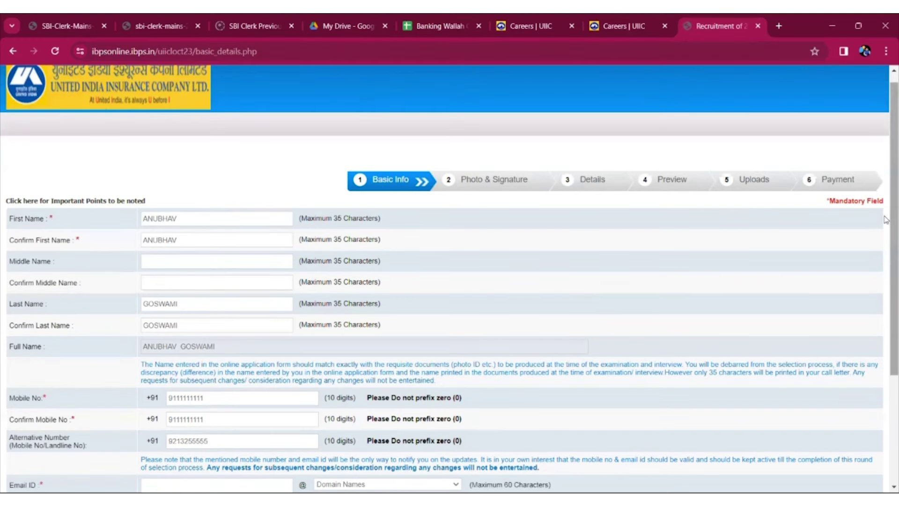
- Enter the candidate's e-mail ID and choose gmail.com as the domain
{"action": "scroll", "coordinate": [887, 247], "scroll_direction": "down", "scroll_amount": 1}
{"action": "scroll", "coordinate": [887, 289], "scroll_direction": "down", "scroll_amount": 2}
{"action": "type", "text": "XYZA"}
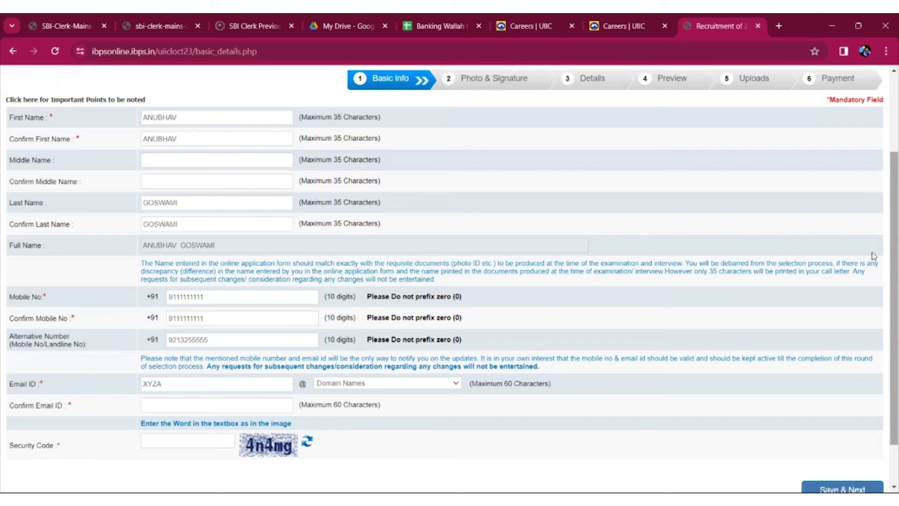
{"action": "key", "text": "BackSpace"}
{"action": "key", "text": "BackSpace"}
{"action": "key", "text": "BackSpace"}
{"action": "key", "text": "BackSpace"}
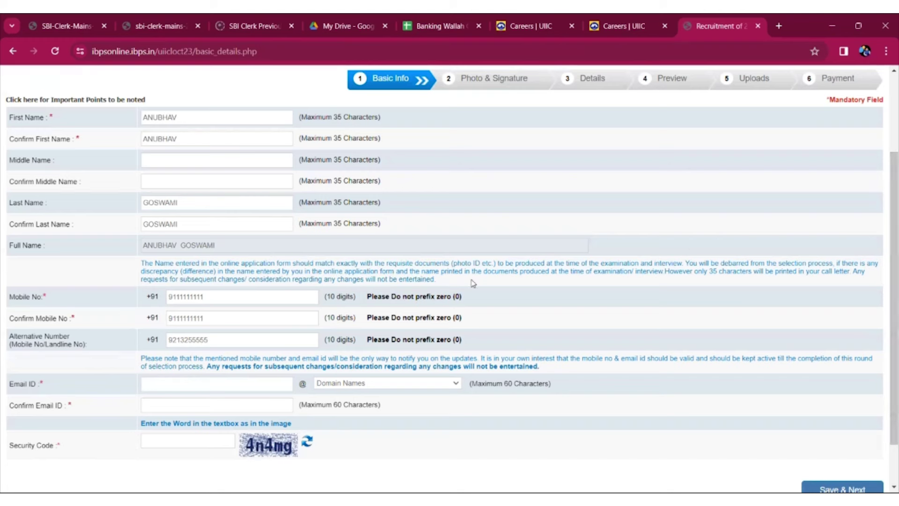
{"action": "type", "text": "xyza"}
{"action": "left_click", "coordinate": [410, 386]}
{"action": "left_click", "coordinate": [333, 412]}
- Confirm the full e-mail address, enter the security code, and save the Basic Info
{"action": "left_click", "coordinate": [189, 405]}
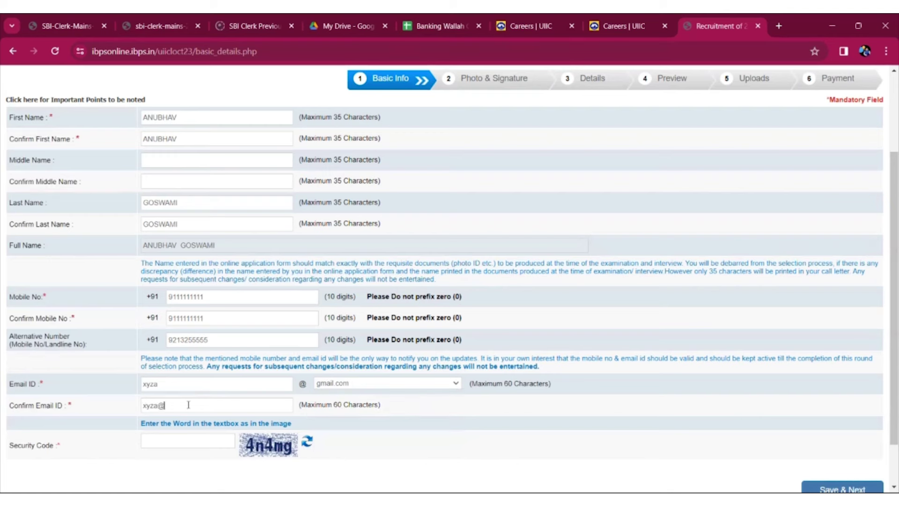
{"action": "left_click", "coordinate": [175, 437]}
{"action": "type", "text": "4n4mg"}
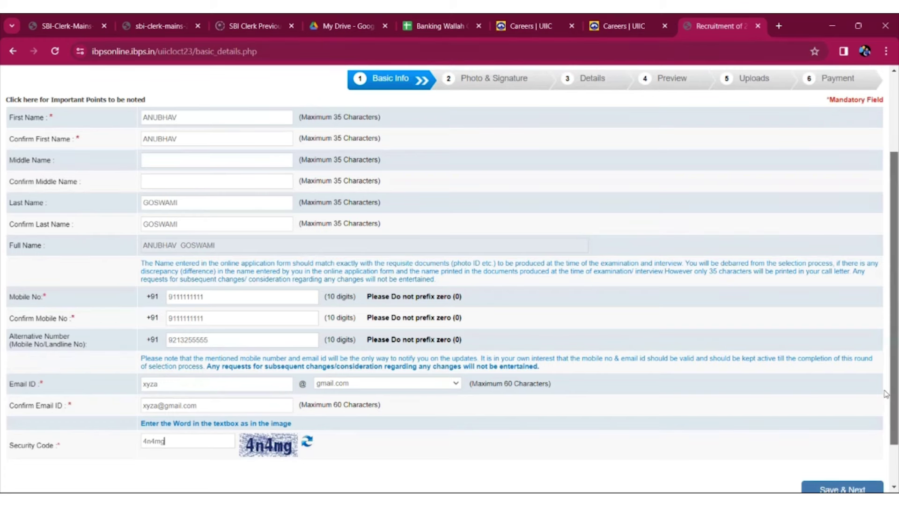
{"action": "scroll", "coordinate": [886, 394], "scroll_direction": "down", "scroll_amount": 2}
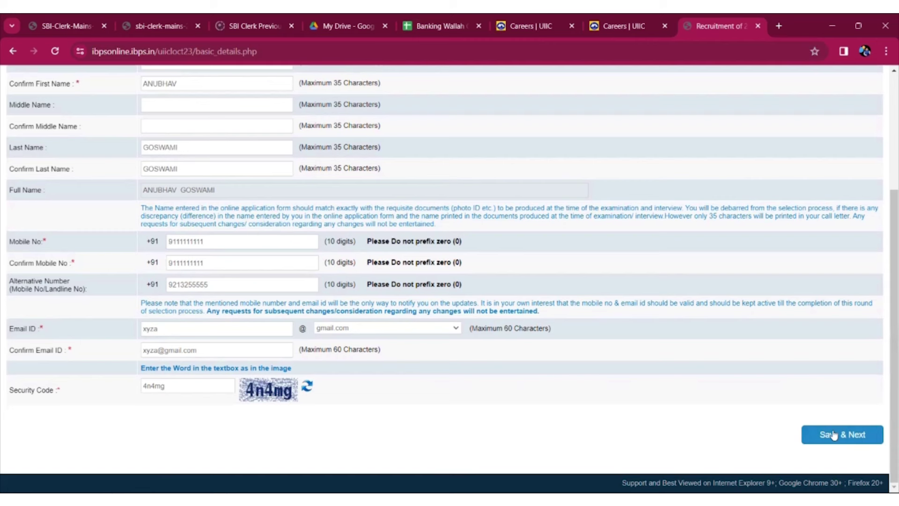
{"action": "left_click", "coordinate": [833, 435]}
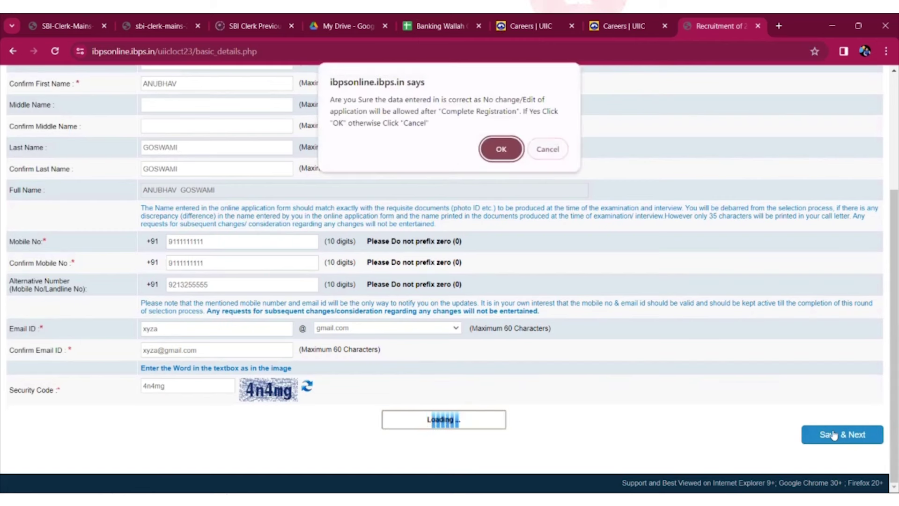
- Confirm the saved details, then upload the candidate photo from Desktop and accept its declaration
{"action": "left_click", "coordinate": [498, 150]}
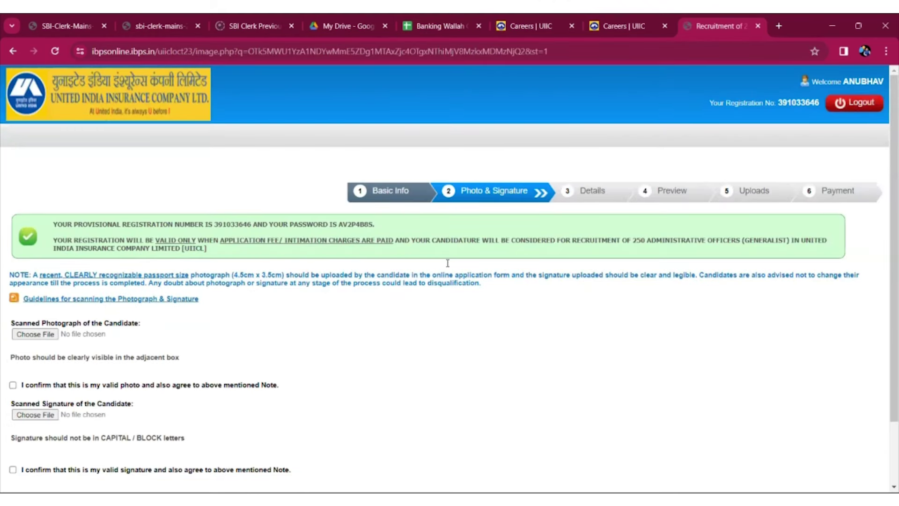
{"action": "scroll", "coordinate": [886, 275], "scroll_direction": "down", "scroll_amount": 2}
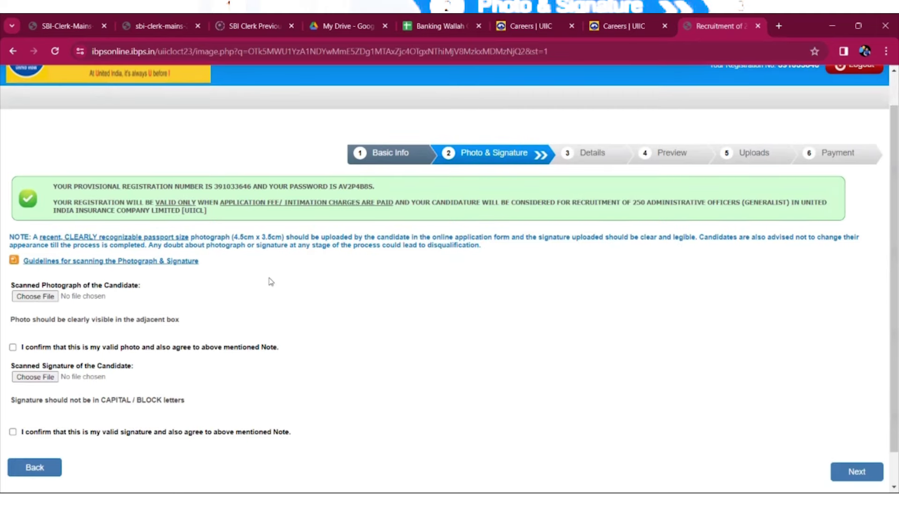
{"action": "left_click", "coordinate": [24, 298]}
{"action": "left_click", "coordinate": [69, 293]}
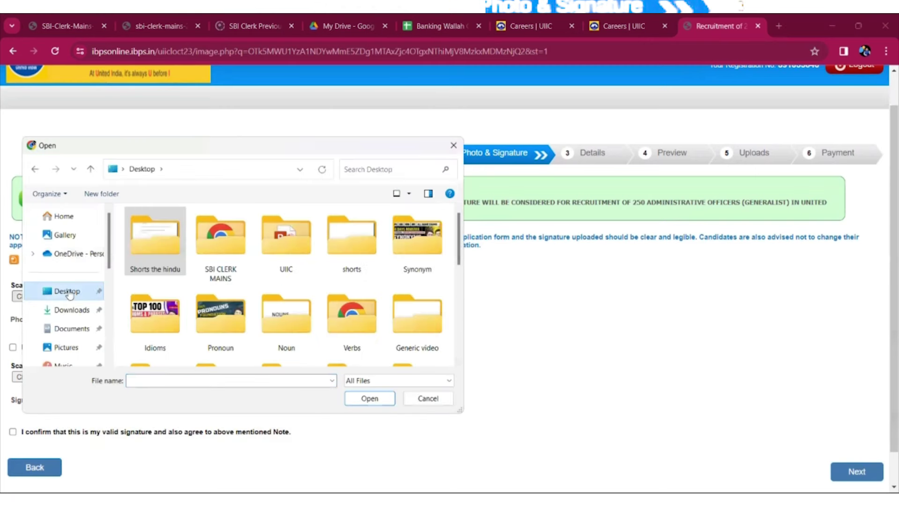
{"action": "left_click_drag", "start_coordinate": [460, 243], "coordinate": [460, 308]}
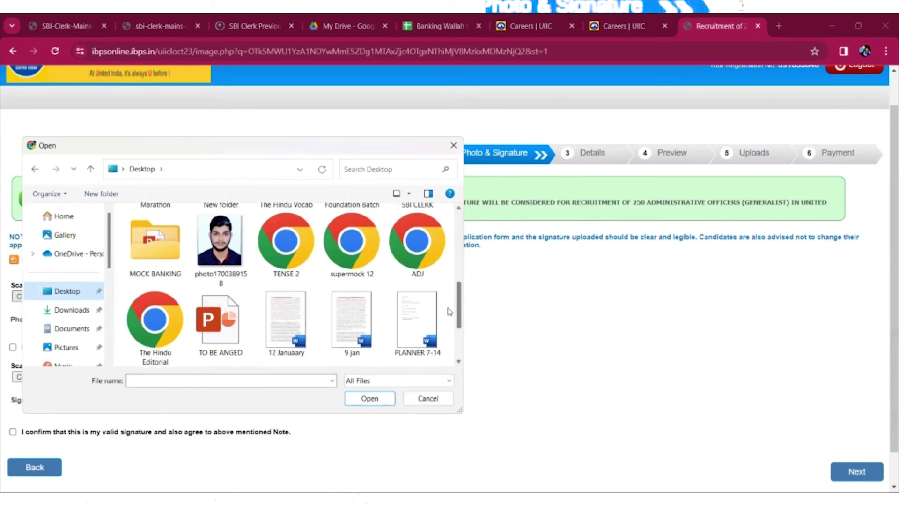
{"action": "left_click", "coordinate": [217, 256]}
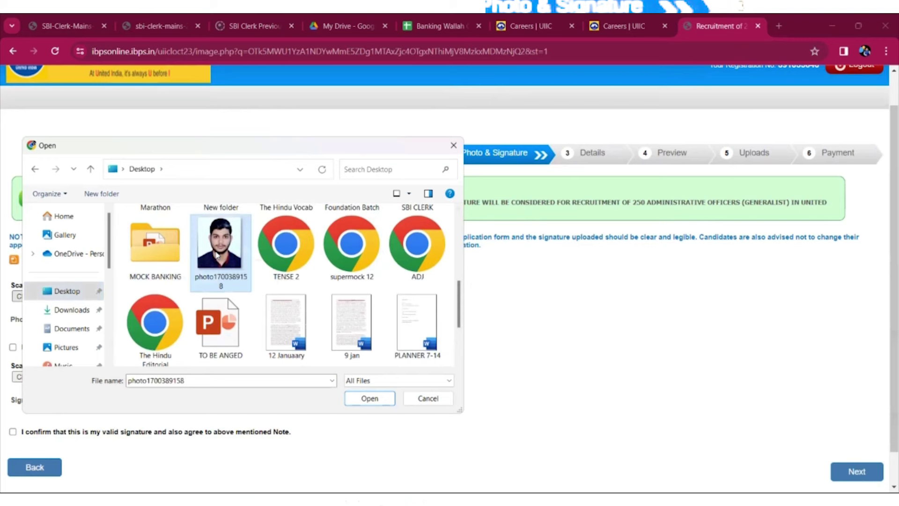
{"action": "double_click", "coordinate": [216, 256]}
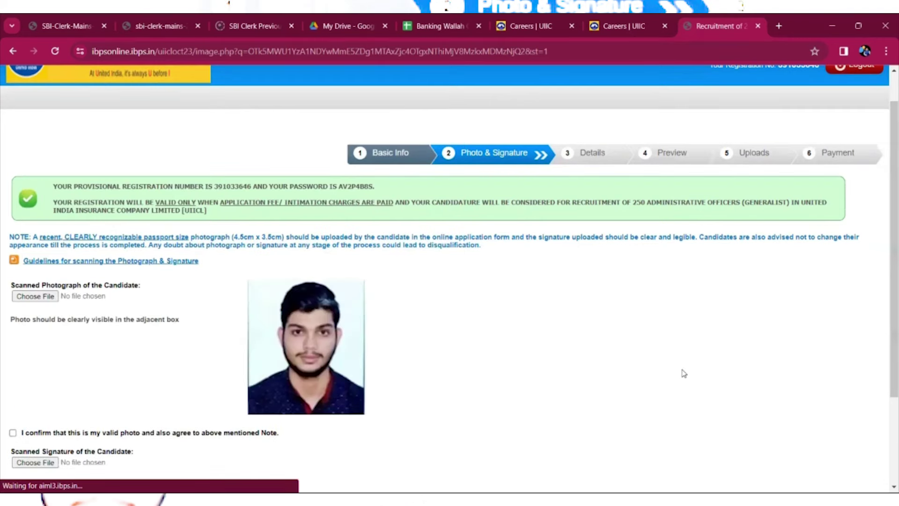
{"action": "left_click_drag", "start_coordinate": [888, 300], "coordinate": [881, 363]}
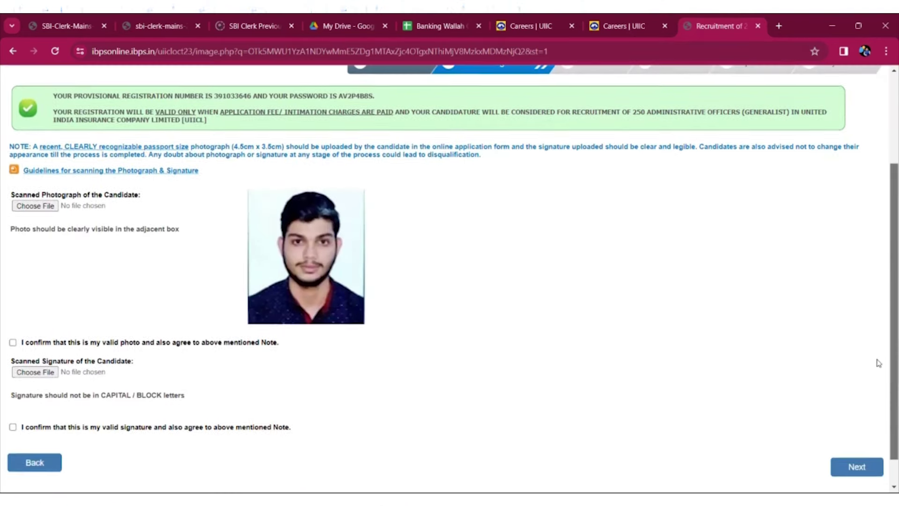
{"action": "left_click", "coordinate": [13, 342]}
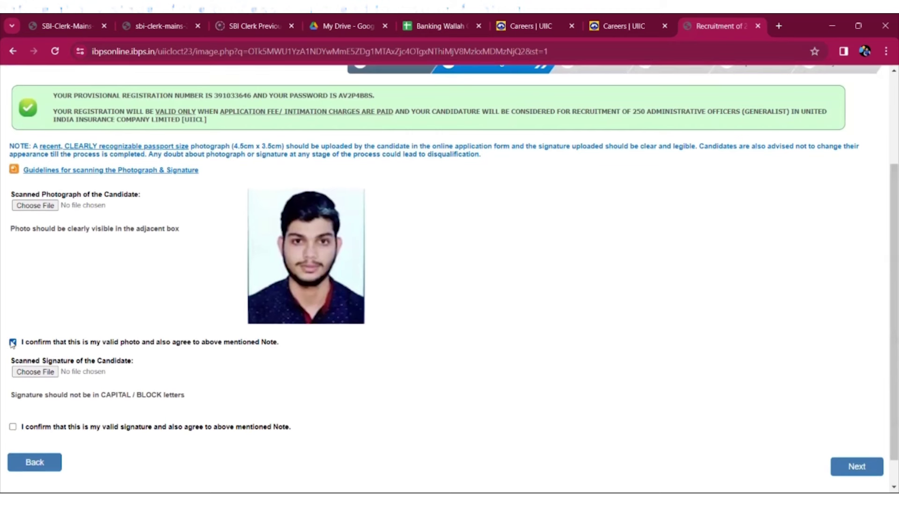
- Upload the signature image from Downloads and tick the signature confirmation
{"action": "left_click", "coordinate": [27, 372]}
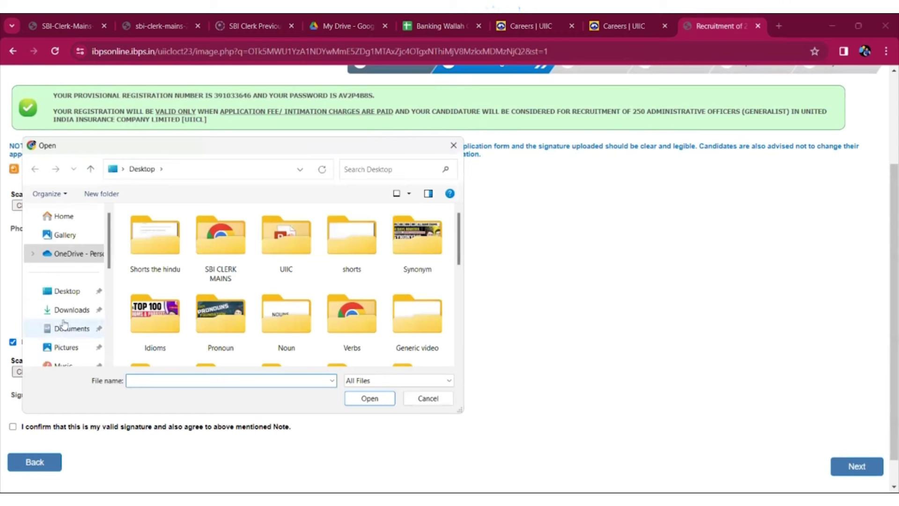
{"action": "left_click", "coordinate": [72, 310]}
{"action": "left_click", "coordinate": [331, 240]}
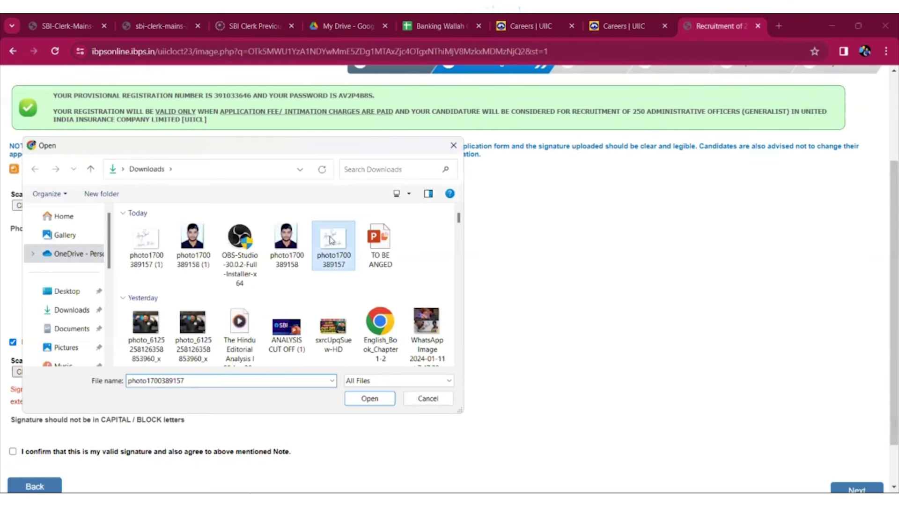
{"action": "double_click", "coordinate": [330, 239]}
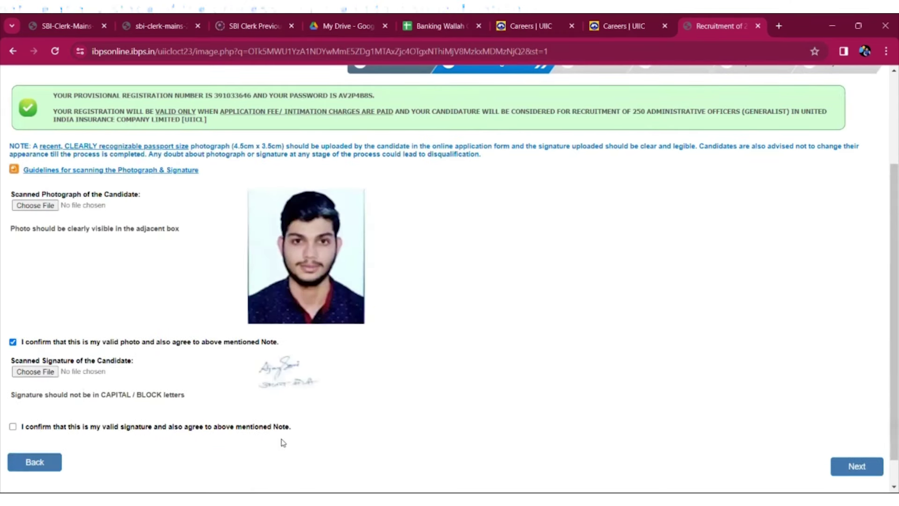
{"action": "left_click", "coordinate": [12, 427]}
- Continue to the Details step and review the prefilled Basic and Personal Details sections
{"action": "left_click", "coordinate": [853, 466]}
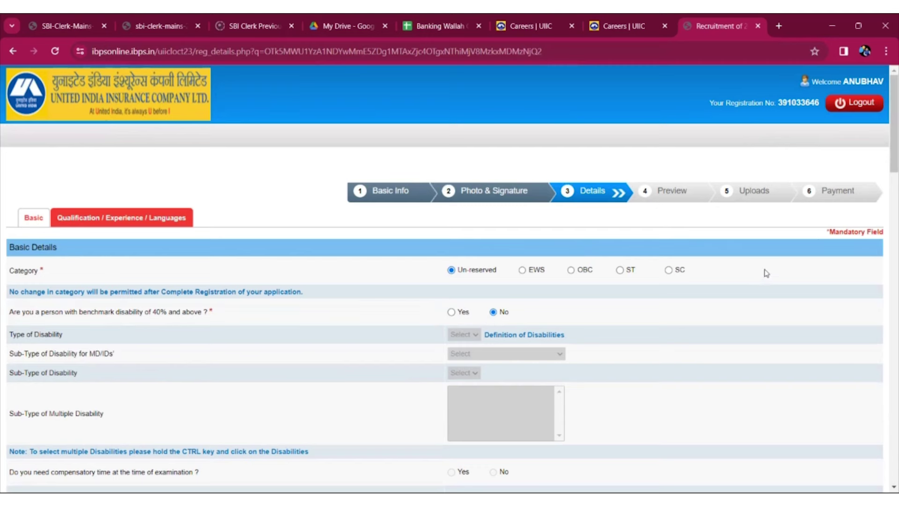
{"action": "left_click_drag", "start_coordinate": [887, 161], "coordinate": [887, 226]}
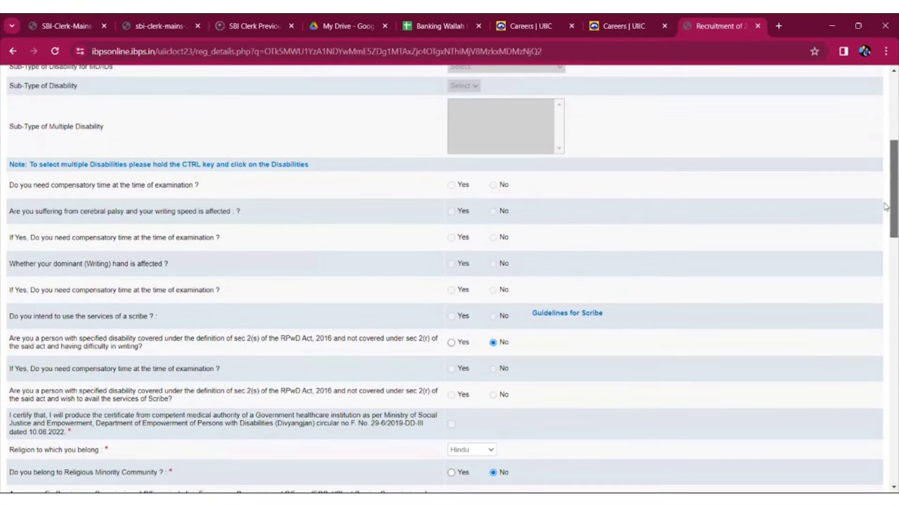
{"action": "left_click_drag", "start_coordinate": [886, 206], "coordinate": [885, 255]}
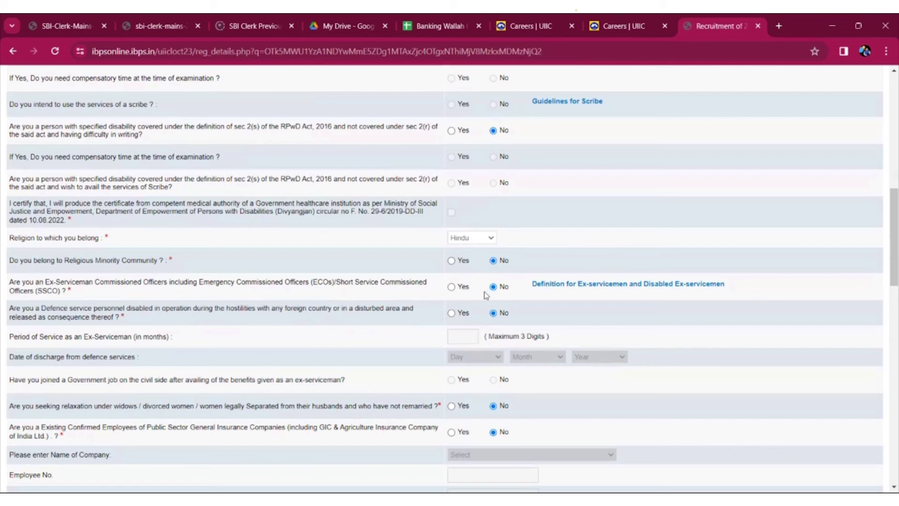
{"action": "left_click_drag", "start_coordinate": [887, 274], "coordinate": [881, 321]}
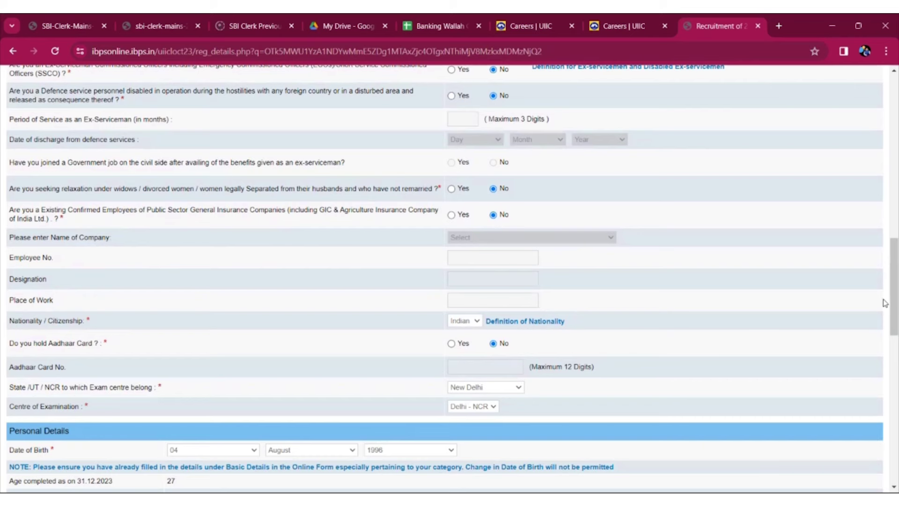
{"action": "scroll", "coordinate": [885, 317], "scroll_direction": "down", "scroll_amount": 1}
{"action": "scroll", "coordinate": [886, 317], "scroll_direction": "down", "scroll_amount": 2}
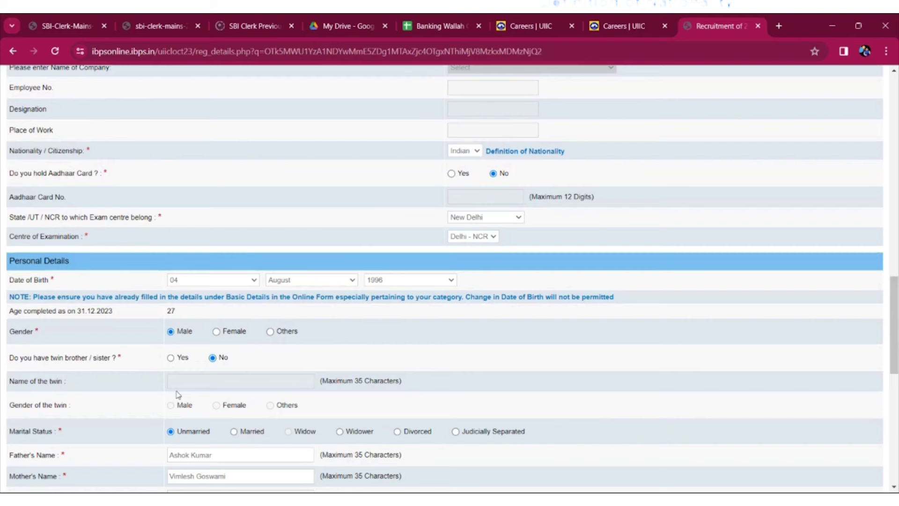
- Validate the filled-in details, acknowledge the success alert, and save to reach qualifications
{"action": "left_click_drag", "start_coordinate": [887, 313], "coordinate": [887, 351]}
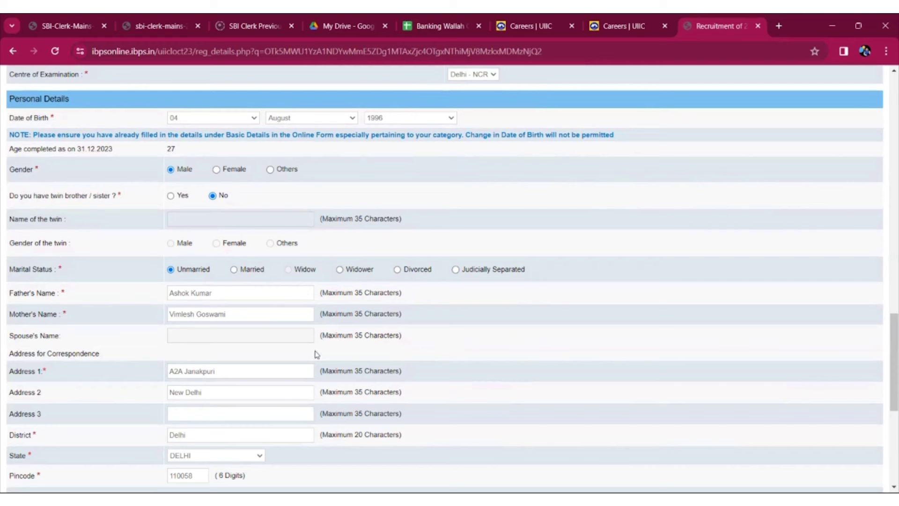
{"action": "left_click_drag", "start_coordinate": [892, 346], "coordinate": [886, 397]}
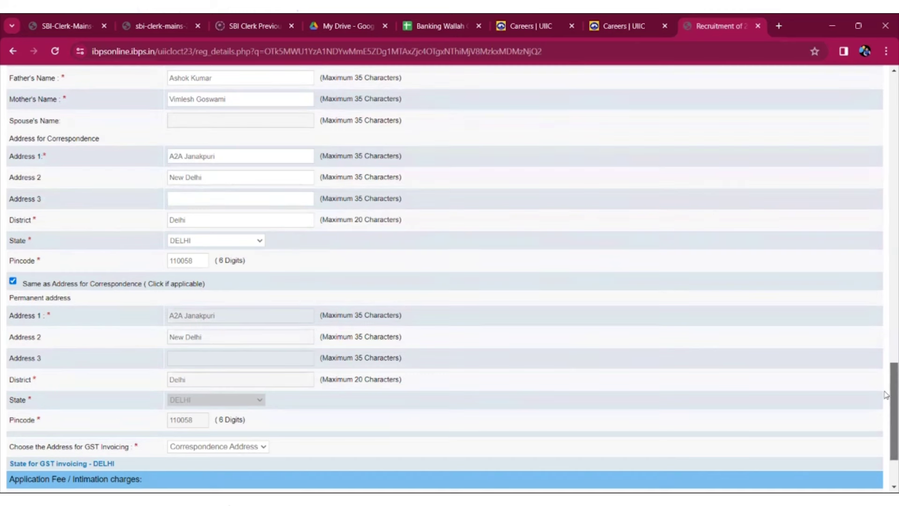
{"action": "scroll", "coordinate": [796, 422], "scroll_direction": "down", "scroll_amount": 3}
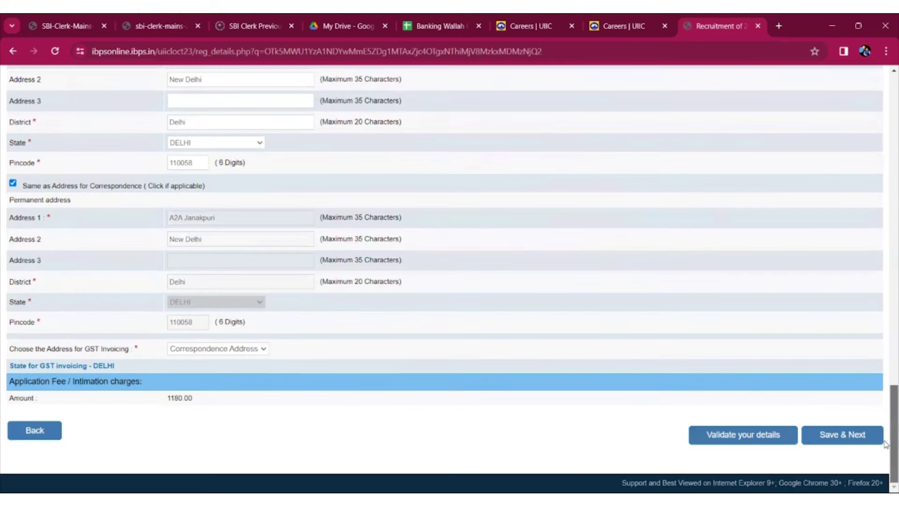
{"action": "left_click", "coordinate": [738, 437]}
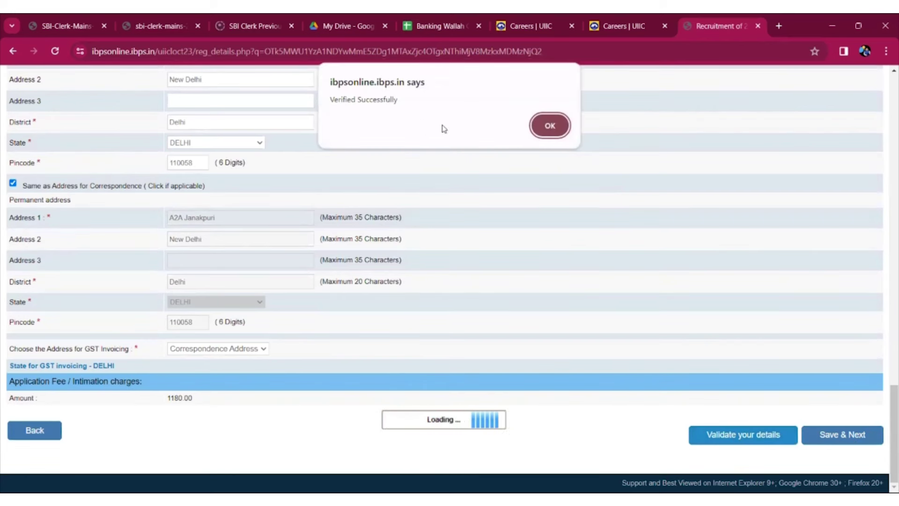
{"action": "left_click", "coordinate": [549, 127]}
{"action": "left_click", "coordinate": [832, 435]}
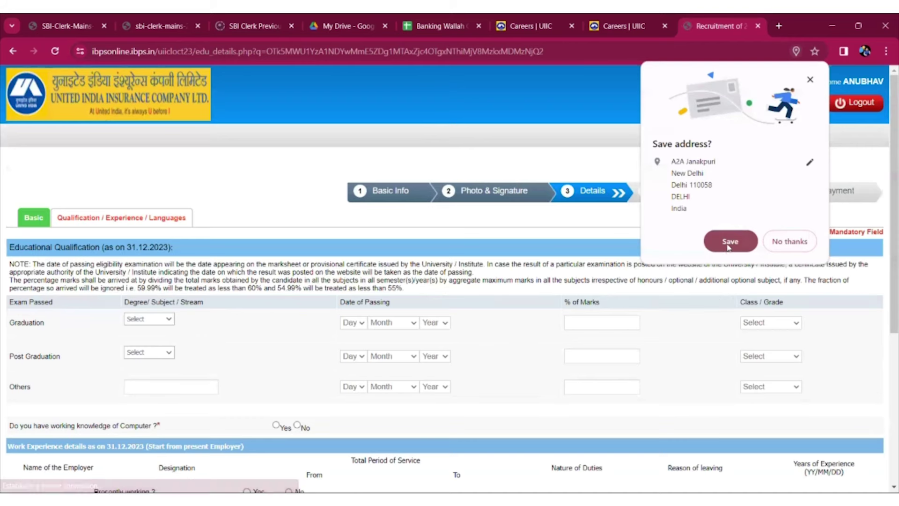
- Decline Chrome's address prompt and set Graduation to Arts, 04 August 2021, First Class
{"action": "left_click", "coordinate": [791, 242]}
{"action": "scroll", "coordinate": [886, 195], "scroll_direction": "down", "scroll_amount": 3}
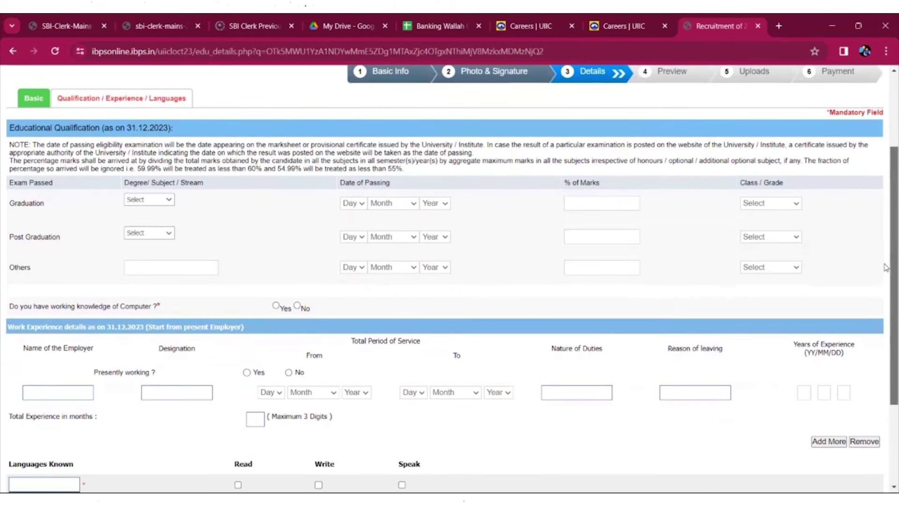
{"action": "left_click", "coordinate": [168, 198]}
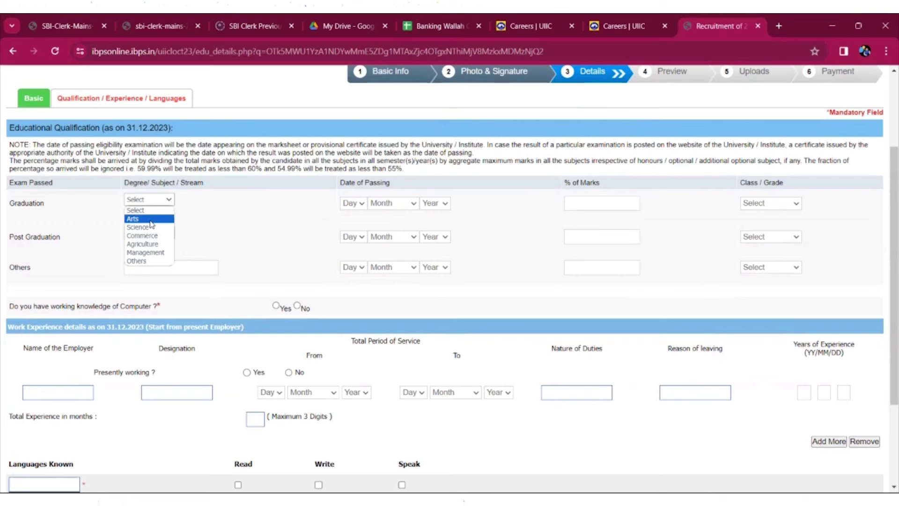
{"action": "left_click", "coordinate": [149, 221]}
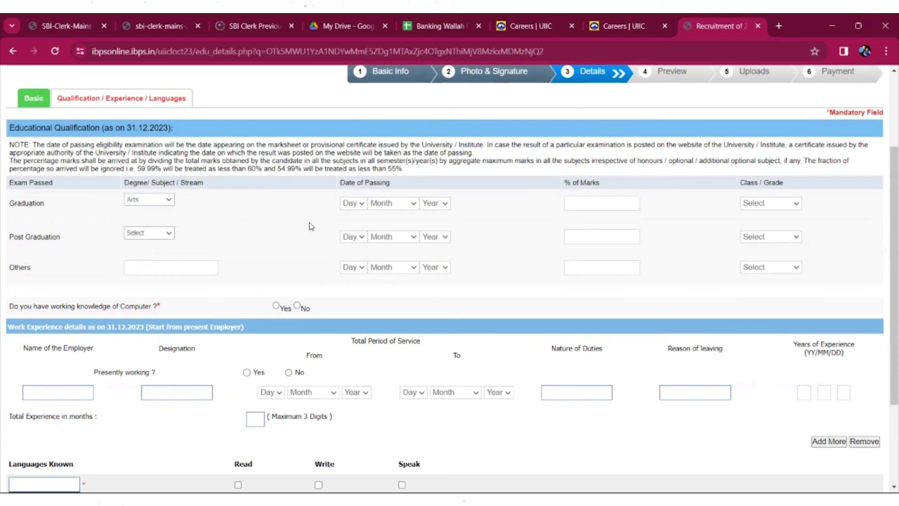
{"action": "left_click", "coordinate": [362, 205]}
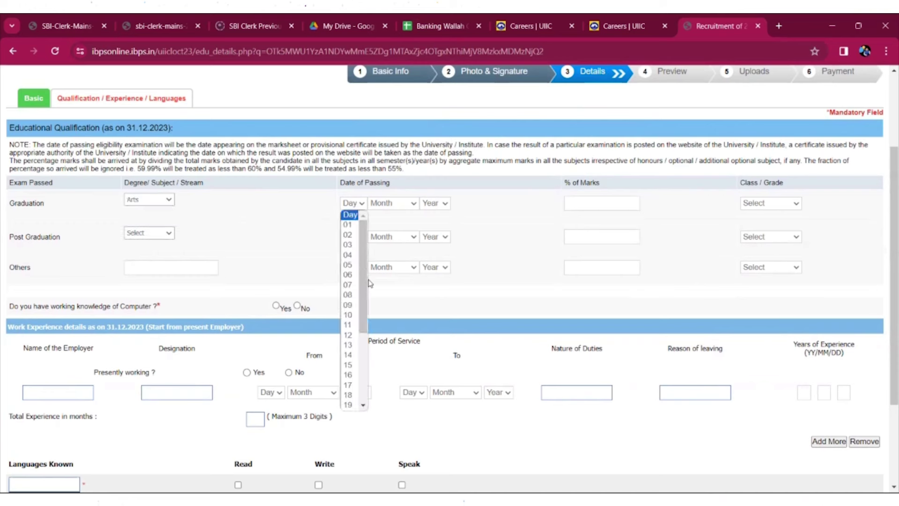
{"action": "left_click", "coordinate": [349, 256]}
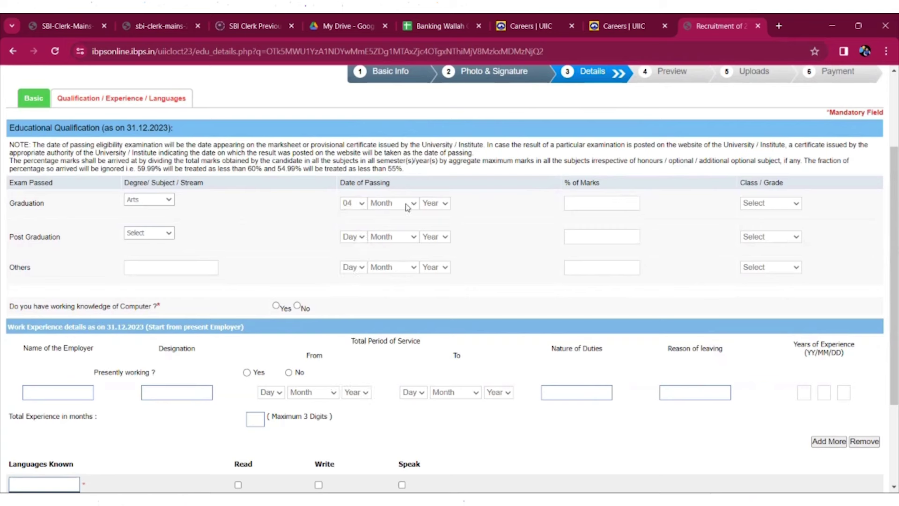
{"action": "left_click", "coordinate": [408, 207]}
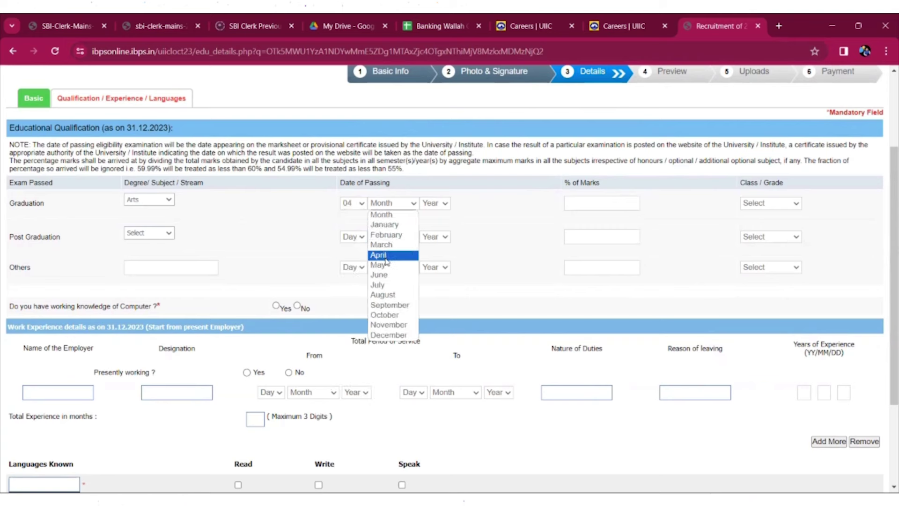
{"action": "left_click", "coordinate": [384, 296]}
{"action": "left_click", "coordinate": [444, 205]}
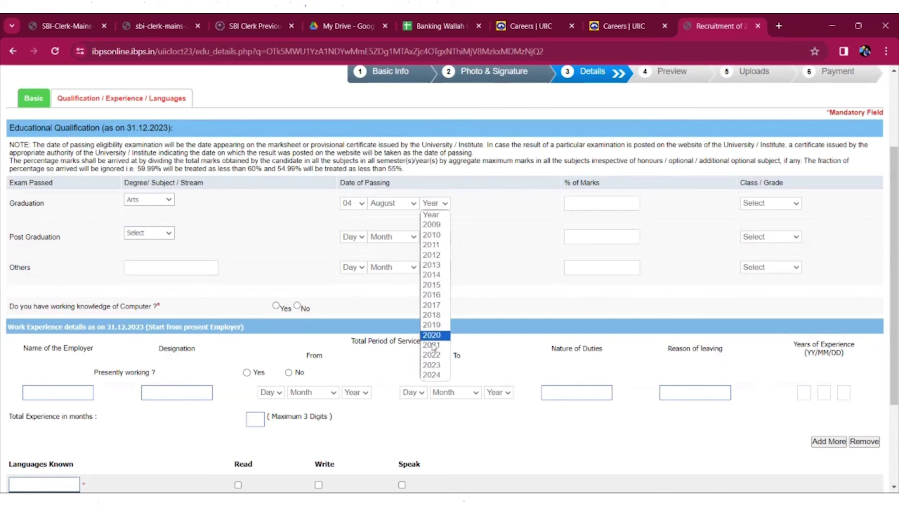
{"action": "left_click", "coordinate": [432, 346]}
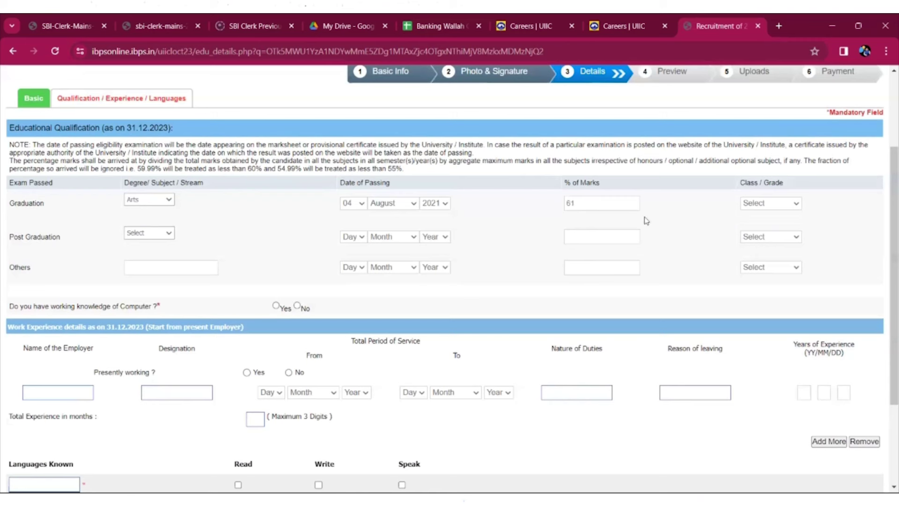
{"action": "left_click", "coordinate": [757, 203]}
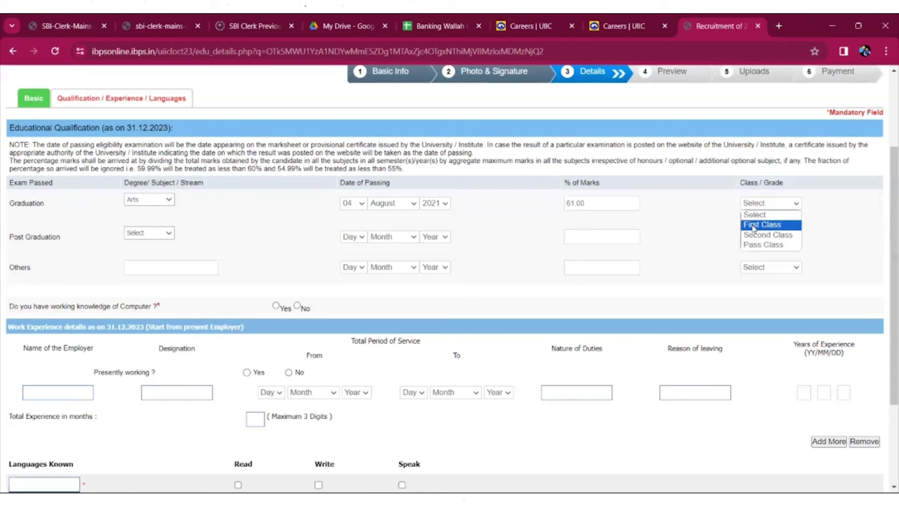
{"action": "left_click", "coordinate": [754, 227]}
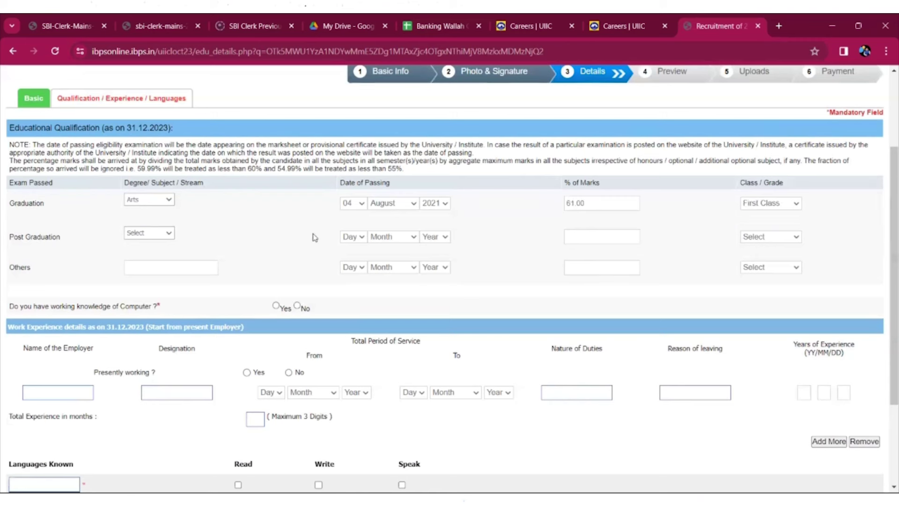
- Set the Post Graduation row to Arts, passed 04 March 2023, First Class
{"action": "left_click", "coordinate": [157, 235]}
{"action": "left_click", "coordinate": [145, 256]}
{"action": "left_click", "coordinate": [362, 238]}
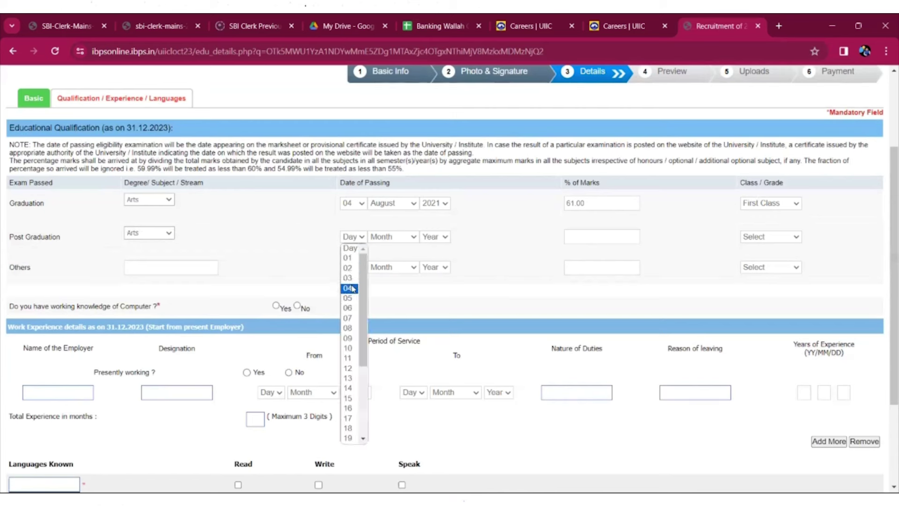
{"action": "left_click", "coordinate": [353, 289]}
{"action": "left_click", "coordinate": [393, 239]}
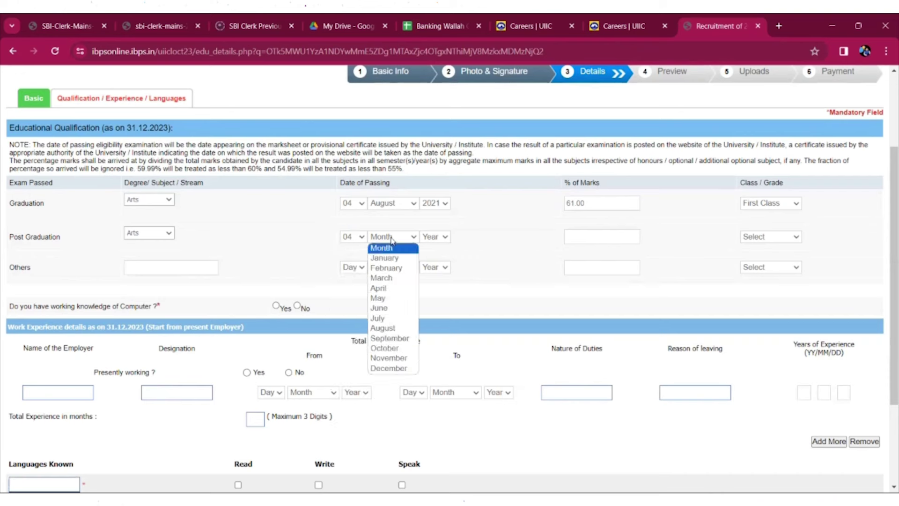
{"action": "left_click", "coordinate": [384, 280]}
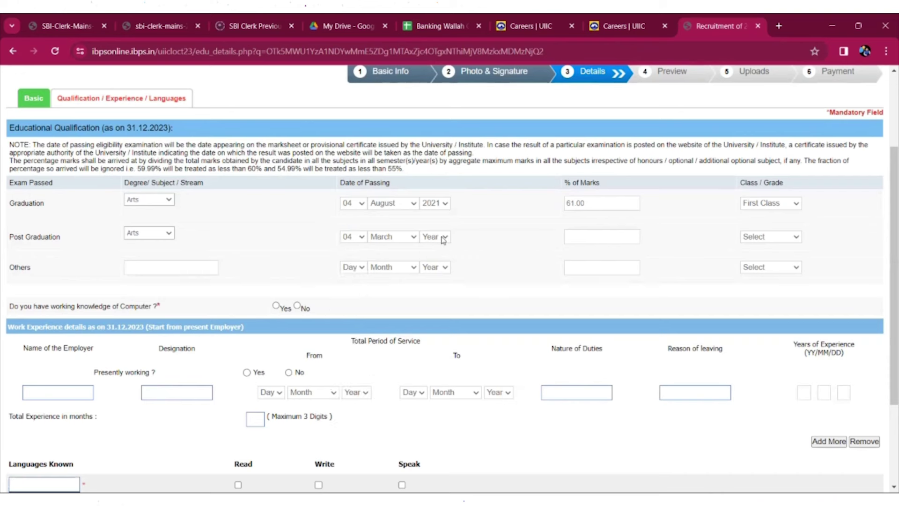
{"action": "left_click", "coordinate": [443, 238]}
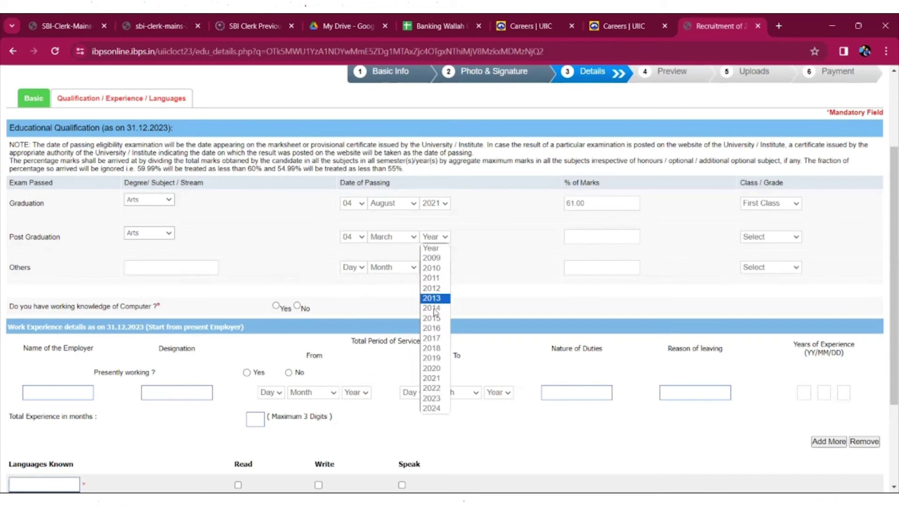
{"action": "left_click", "coordinate": [436, 400]}
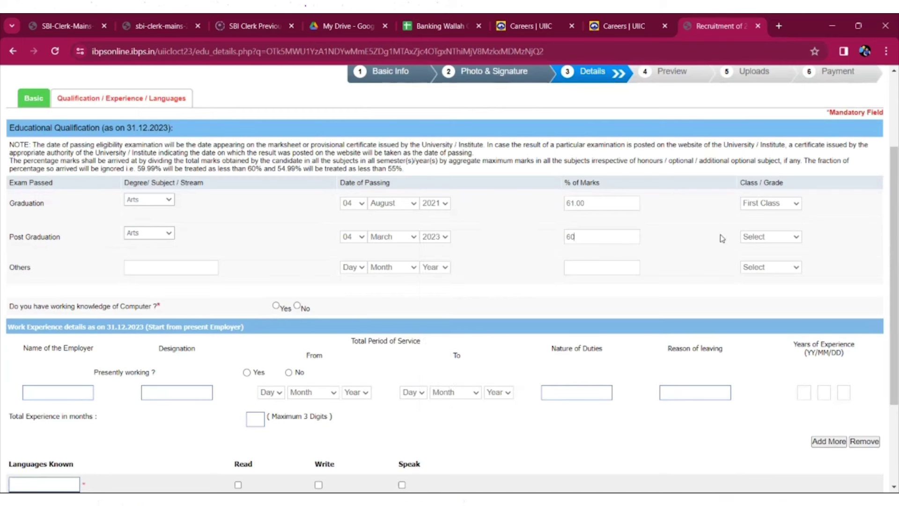
{"action": "left_click", "coordinate": [758, 238]}
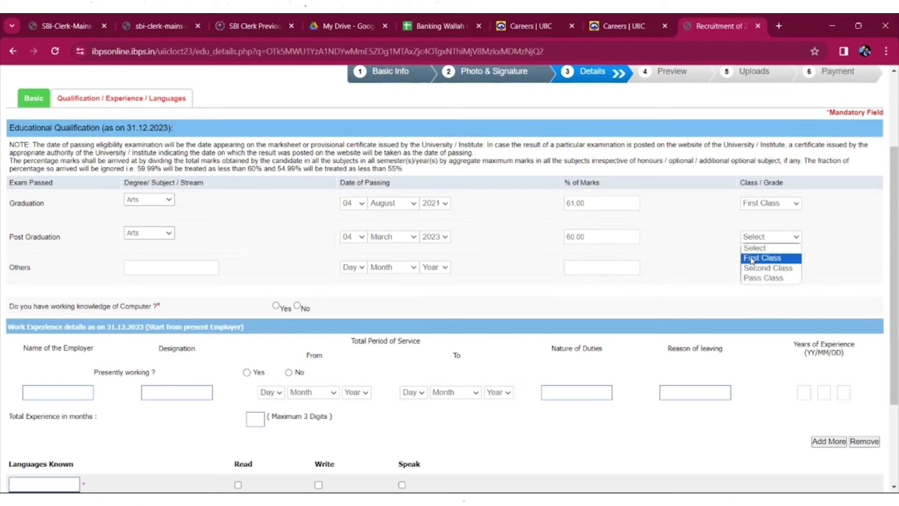
{"action": "left_click", "coordinate": [751, 260]}
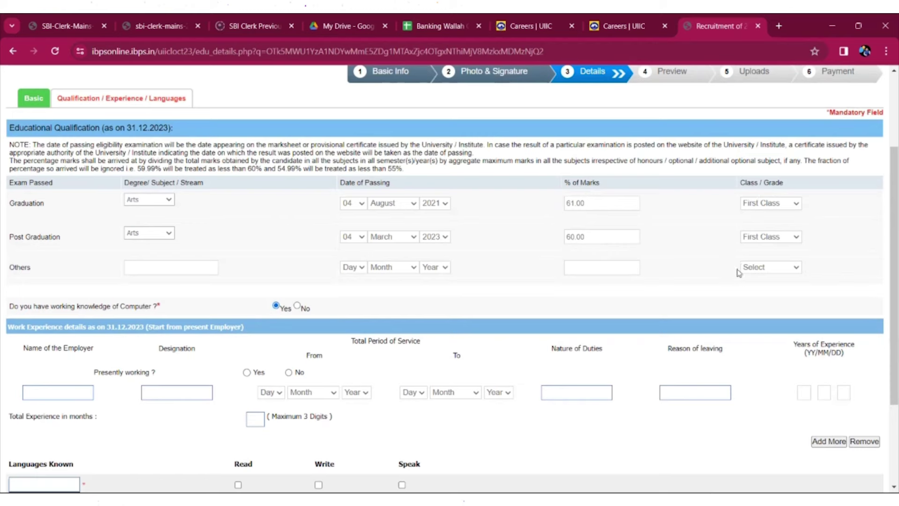
- Mark HINDI as written and spoken, and add ENGLISH as a second language
{"action": "left_click_drag", "start_coordinate": [886, 273], "coordinate": [884, 329]}
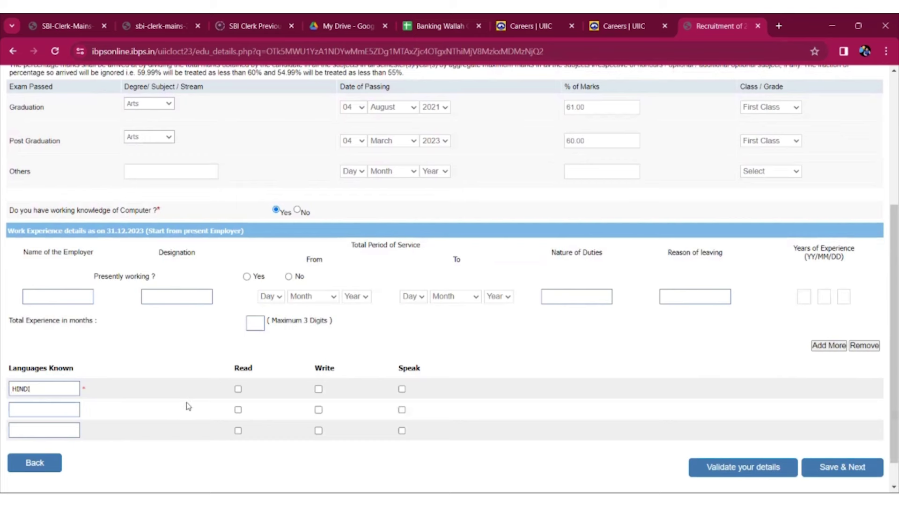
{"action": "left_click", "coordinate": [319, 389]}
{"action": "left_click", "coordinate": [401, 391]}
{"action": "left_click", "coordinate": [53, 412]}
{"action": "type", "text": "ENGLISH"}
- Validate the qualification and language details and save to the preview
{"action": "left_click", "coordinate": [720, 468]}
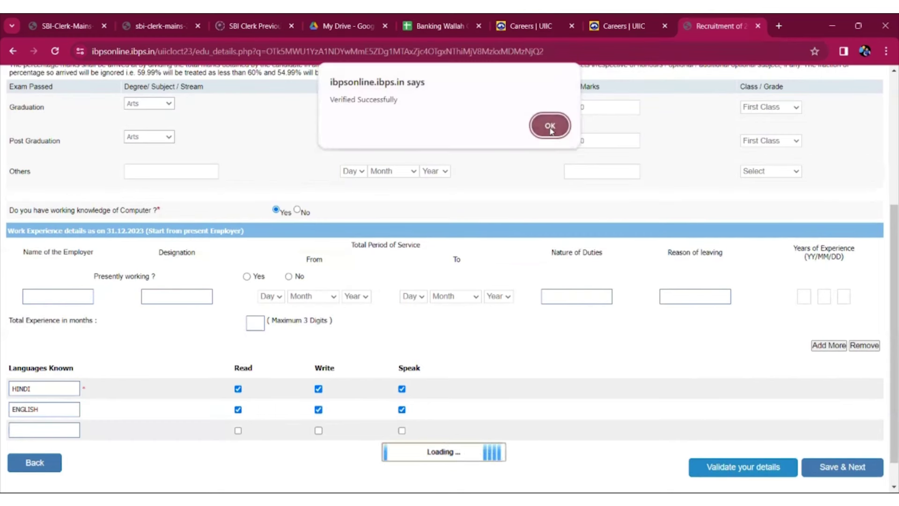
{"action": "left_click", "coordinate": [550, 125]}
{"action": "left_click", "coordinate": [837, 473]}
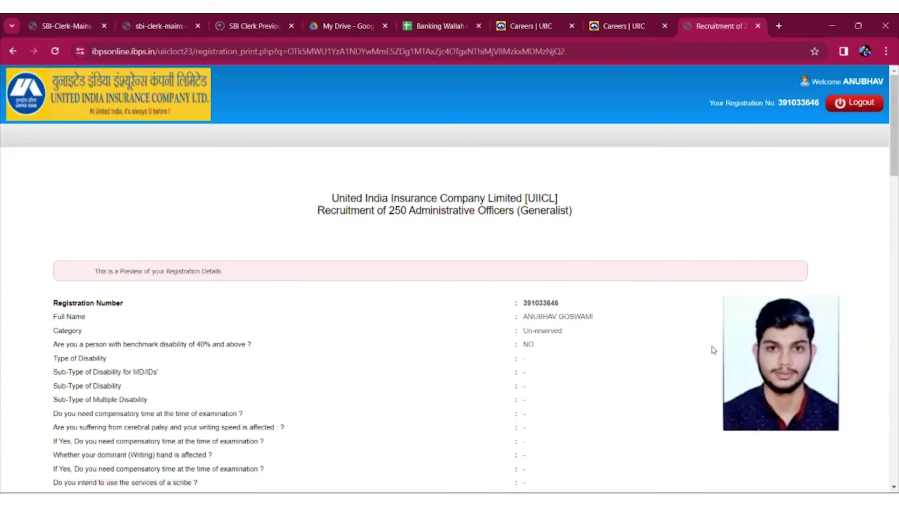
- Scroll the registration preview down to the declaration and Complete Registration button
{"action": "left_click_drag", "start_coordinate": [886, 162], "coordinate": [886, 211]}
{"action": "scroll", "coordinate": [886, 211], "scroll_direction": "down", "scroll_amount": 3}
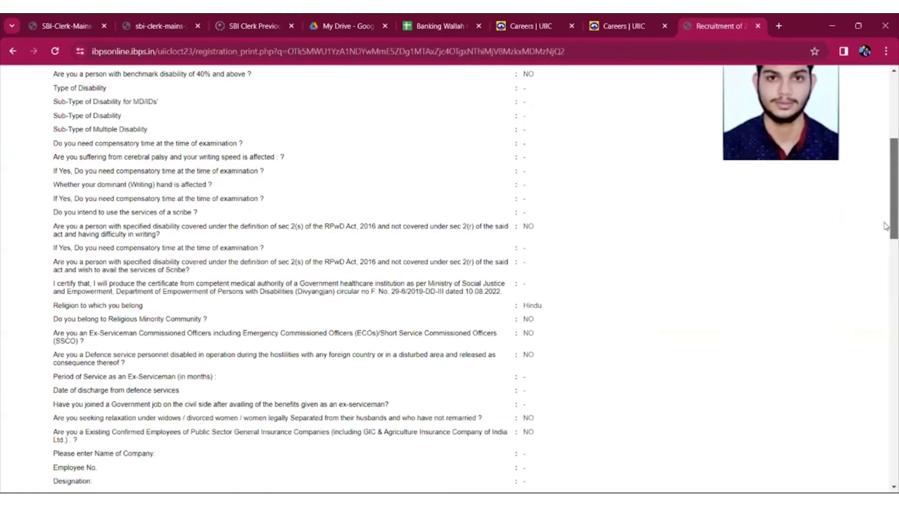
{"action": "left_click_drag", "start_coordinate": [886, 226], "coordinate": [886, 425]}
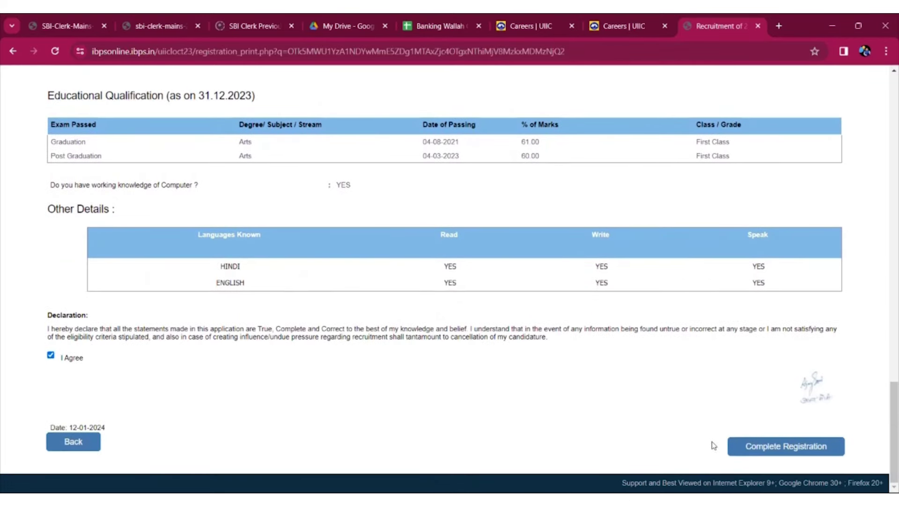
- Complete the registration, accepting the no-further-changes warning and confirming to continue
{"action": "left_click", "coordinate": [752, 447]}
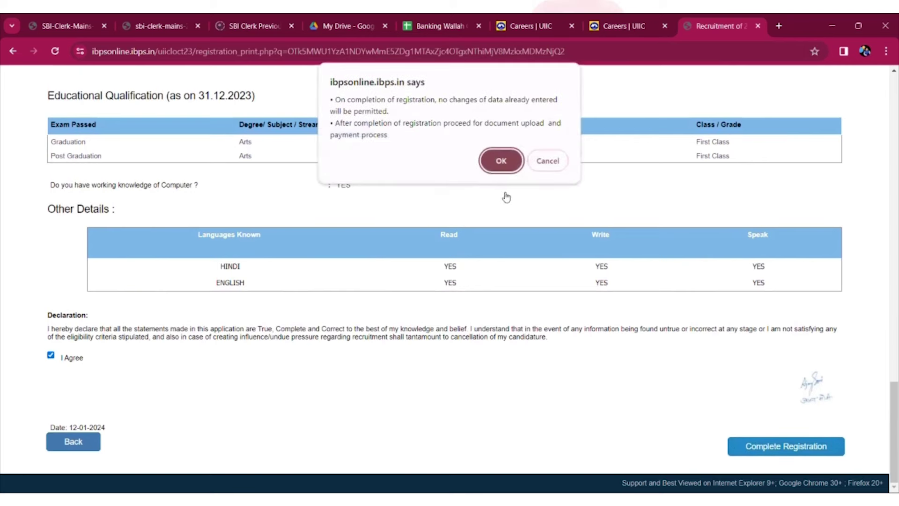
{"action": "left_click", "coordinate": [504, 168]}
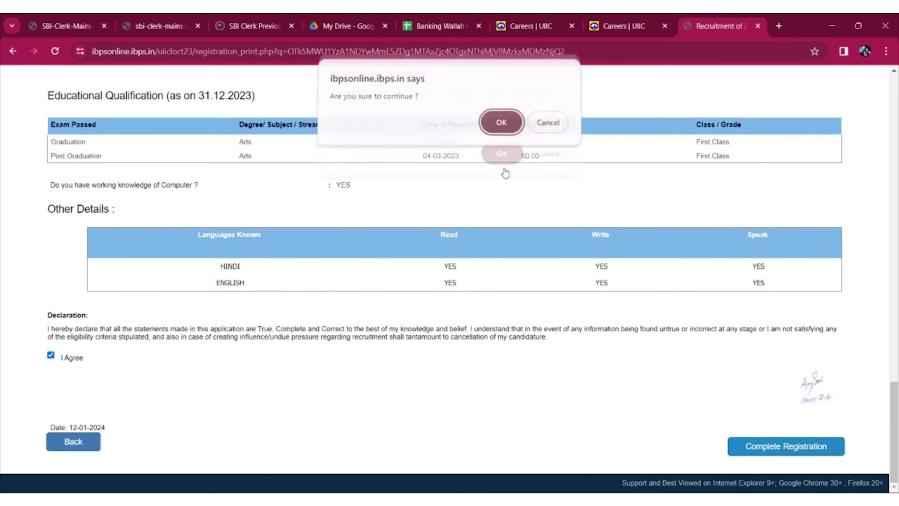
{"action": "left_click", "coordinate": [502, 125]}
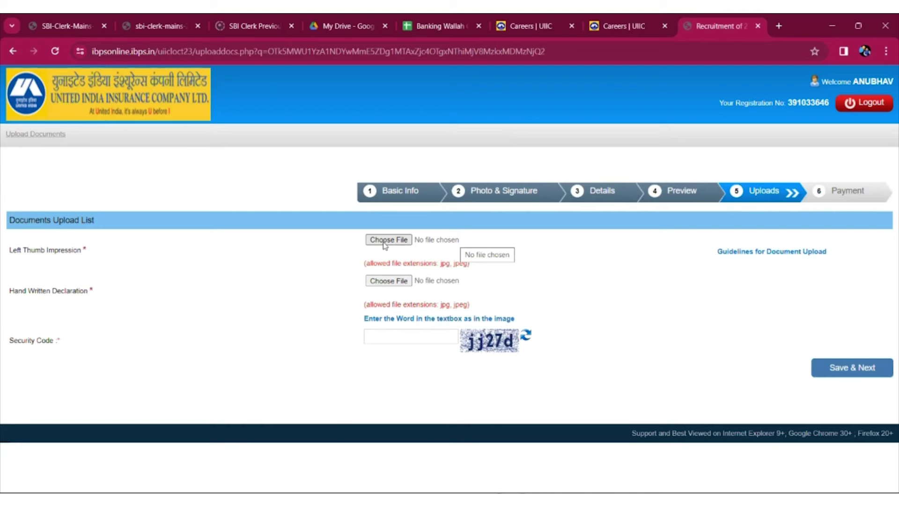
{"action": "left_click", "coordinate": [385, 240]}
{"action": "left_click", "coordinate": [140, 247]}
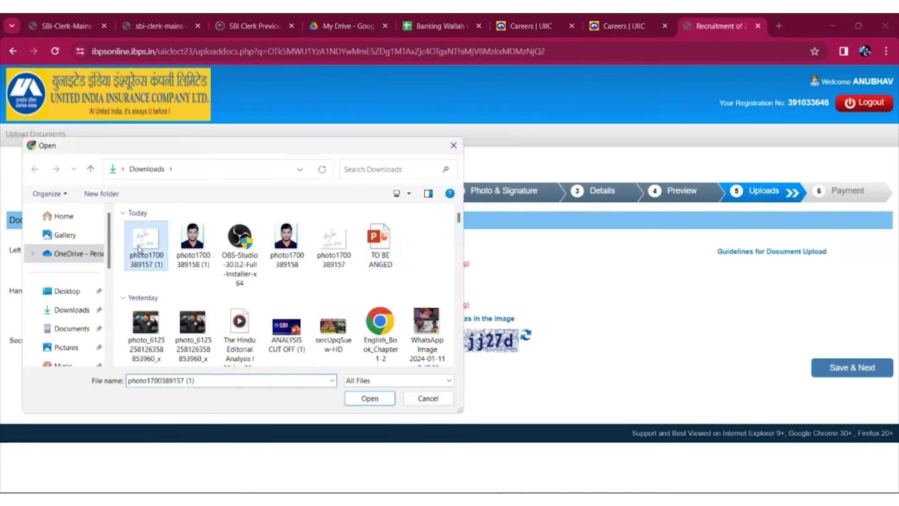
{"action": "double_click", "coordinate": [139, 247]}
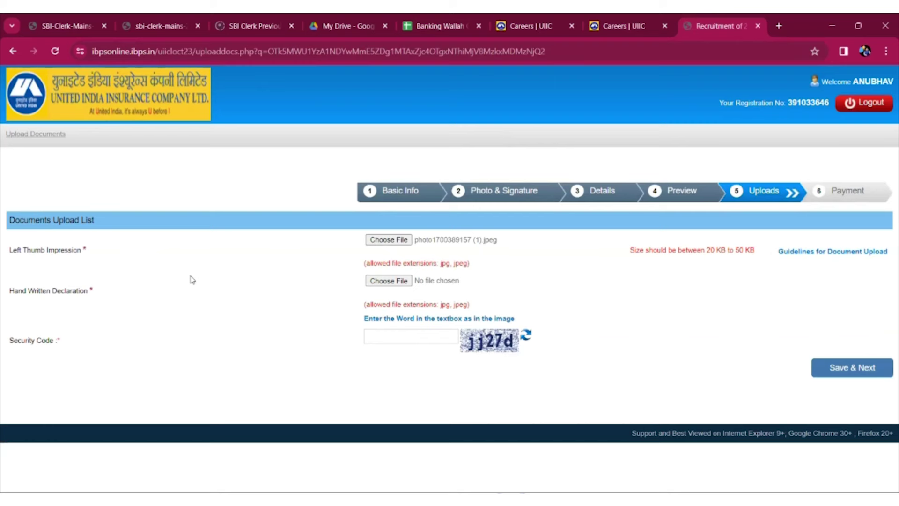
{"action": "left_click", "coordinate": [375, 281]}
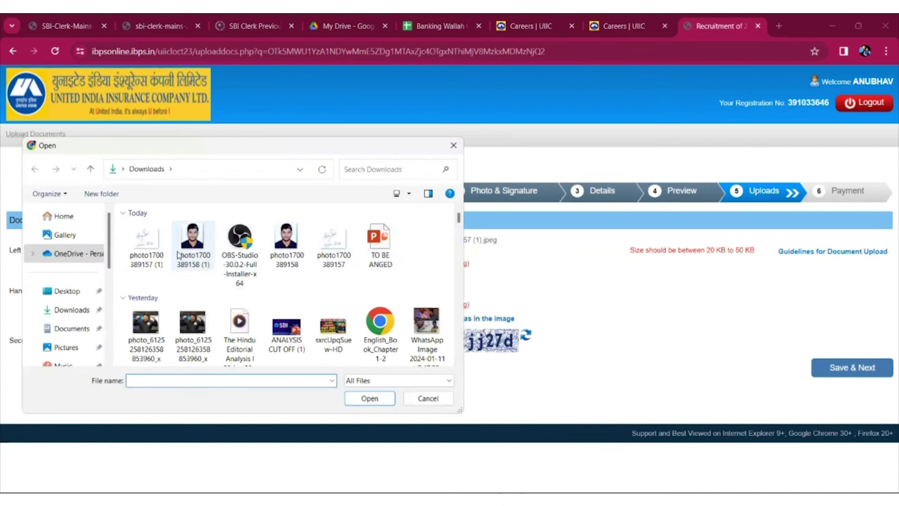
{"action": "left_click", "coordinate": [147, 241]}
{"action": "double_click", "coordinate": [146, 241]}
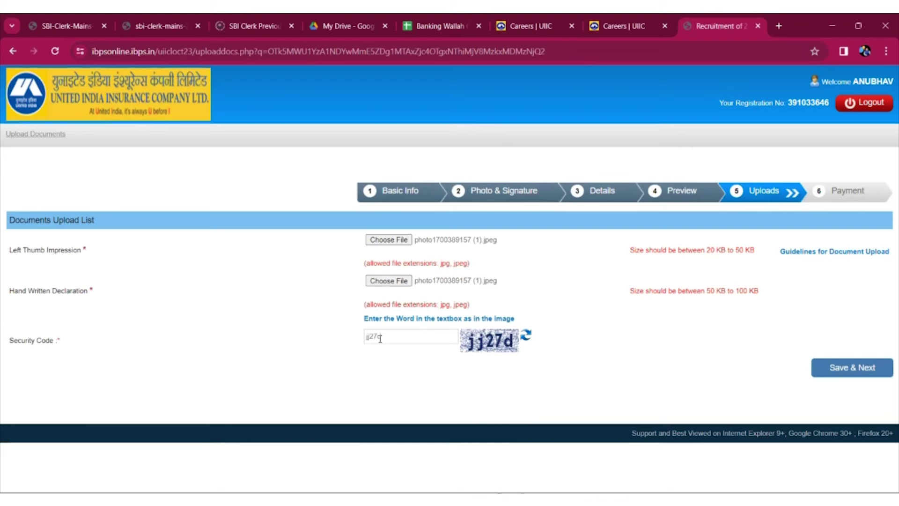
{"action": "left_click", "coordinate": [837, 373]}
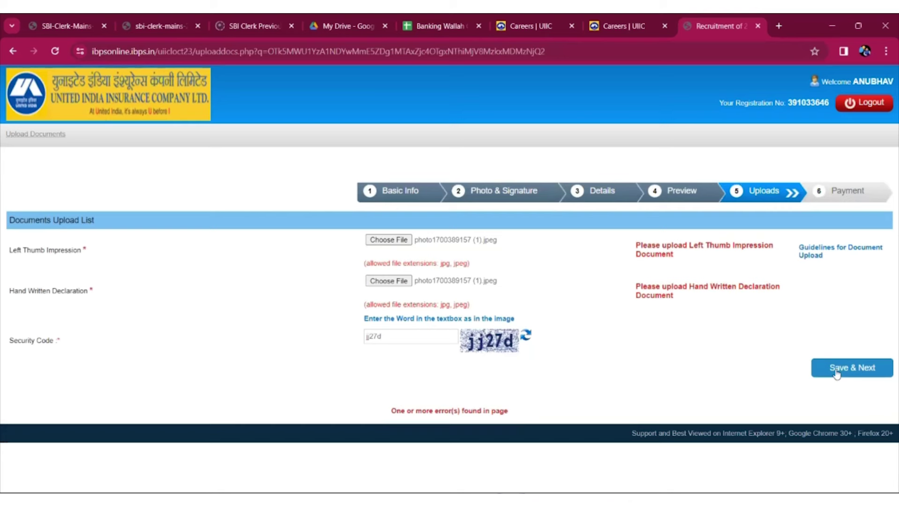